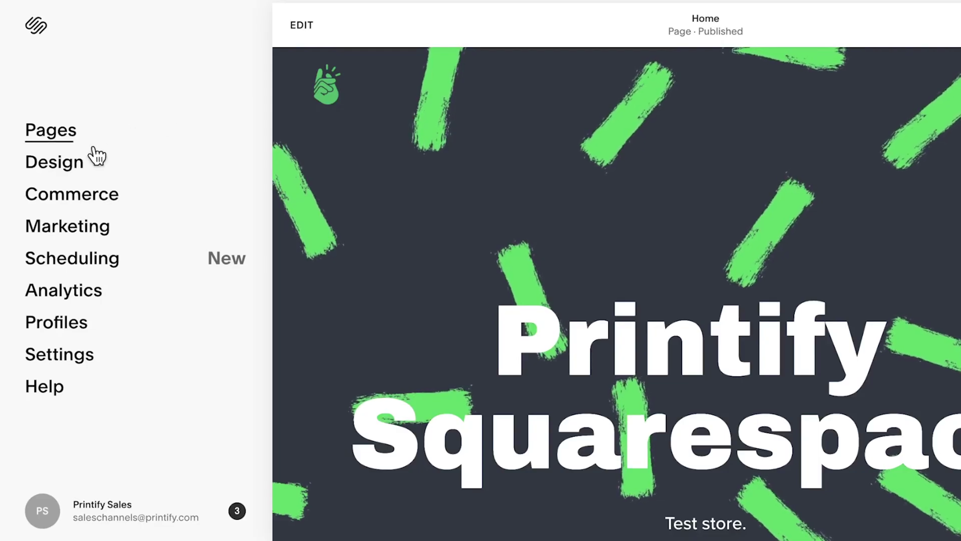
Start a new flat-rate shipping option named 'Free Shipping' under Commerce > Shipping
{"action": "left_click", "coordinate": [76, 200]}
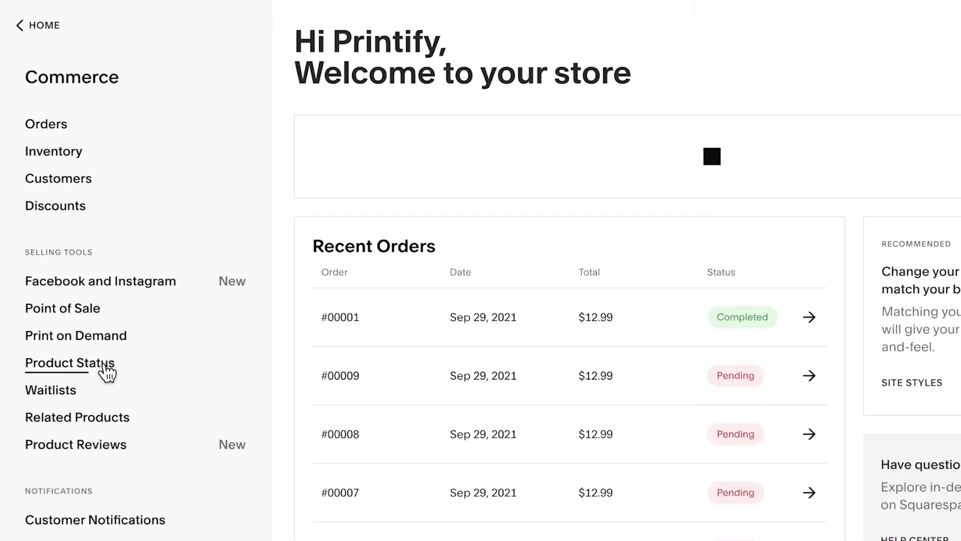
{"action": "scroll", "coordinate": [103, 369], "scroll_direction": "down", "scroll_amount": 4}
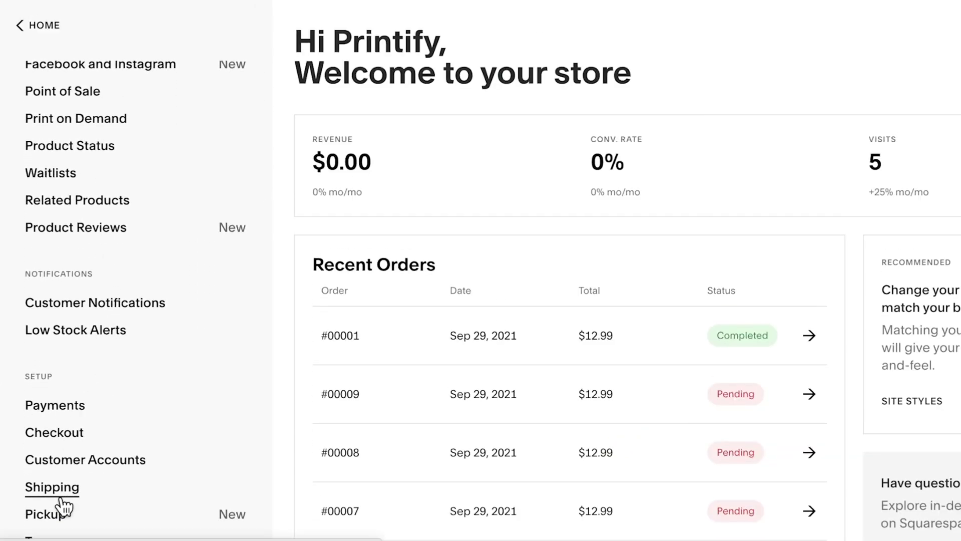
{"action": "left_click", "coordinate": [56, 488]}
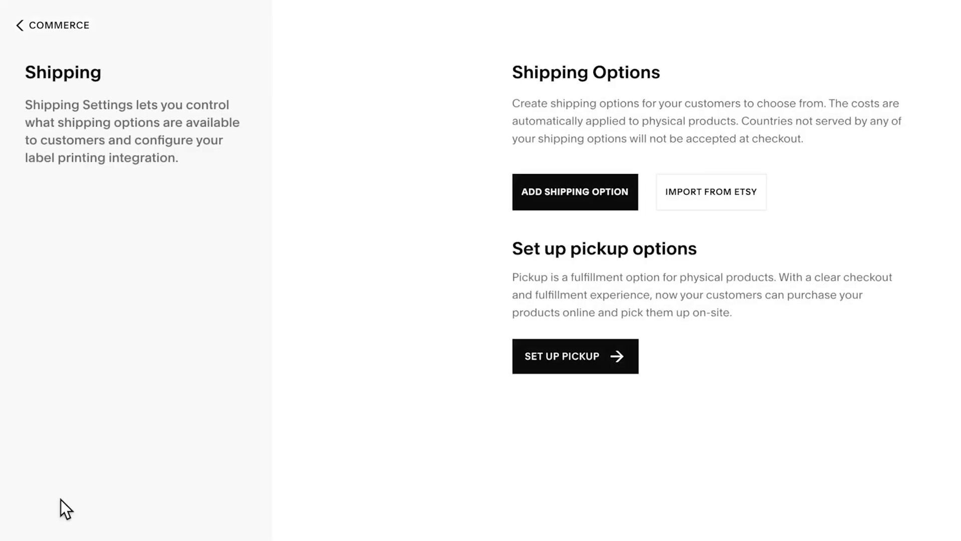
{"action": "left_click", "coordinate": [560, 200]}
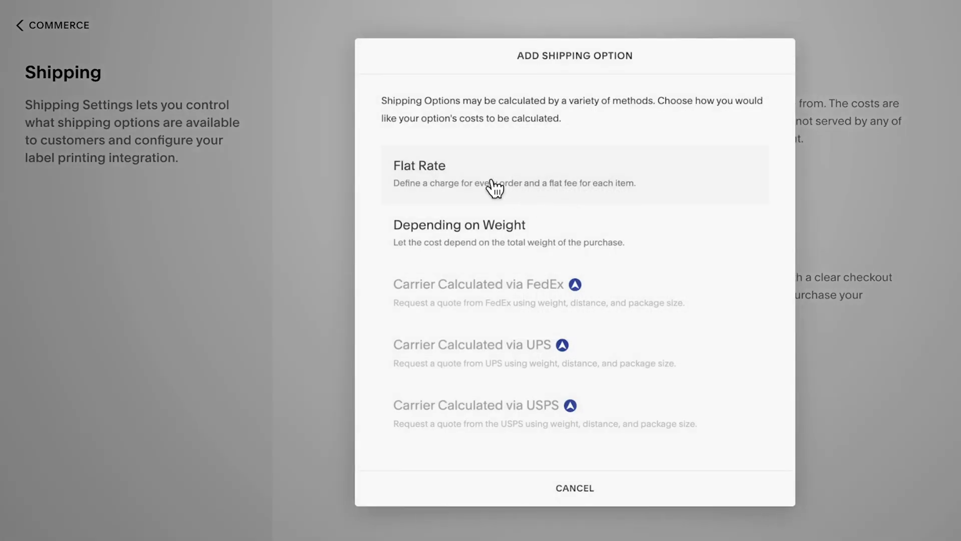
{"action": "left_click", "coordinate": [489, 188]}
{"action": "type", "text": "Free Shipping"}
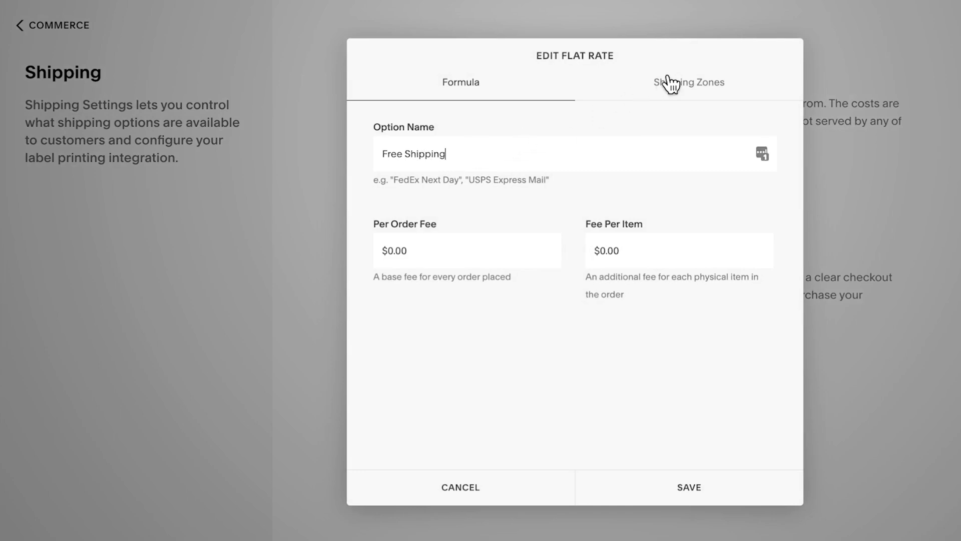
Add the United States as the Free Shipping option's shipping zone
{"action": "left_click", "coordinate": [686, 88]}
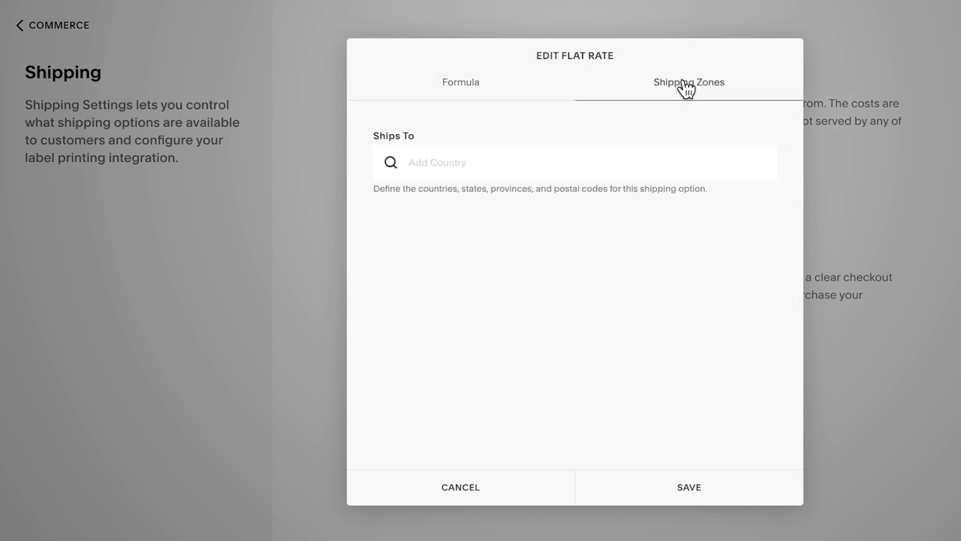
{"action": "left_click", "coordinate": [498, 154]}
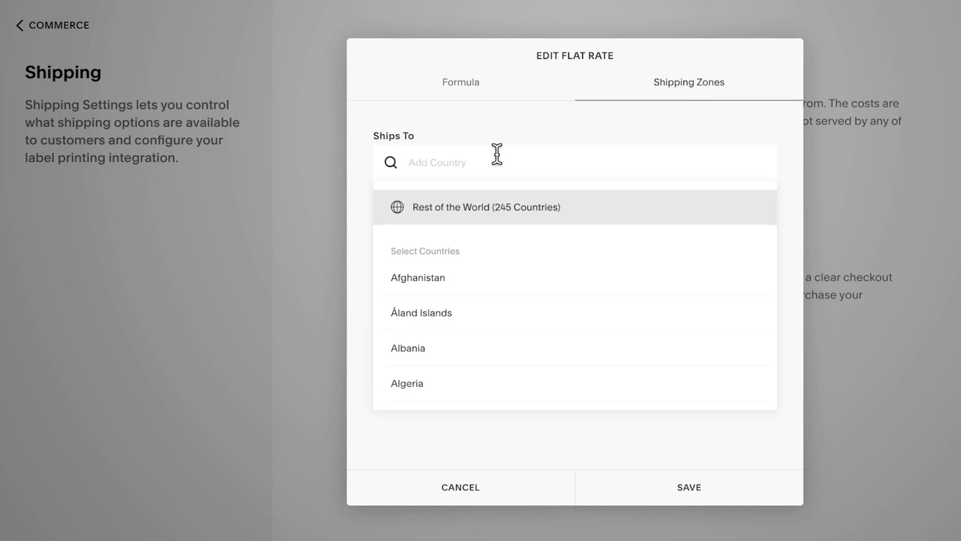
{"action": "type", "text": "United"}
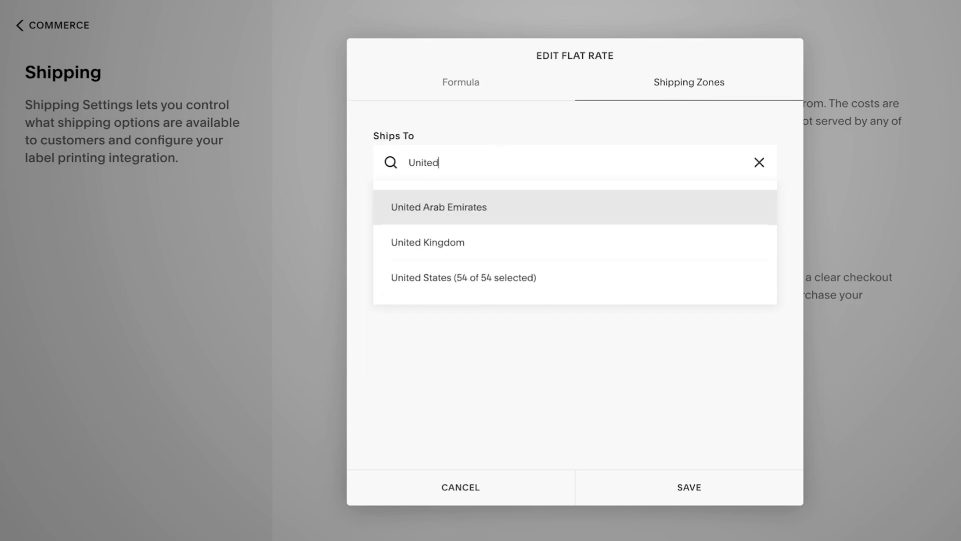
{"action": "left_click", "coordinate": [488, 277]}
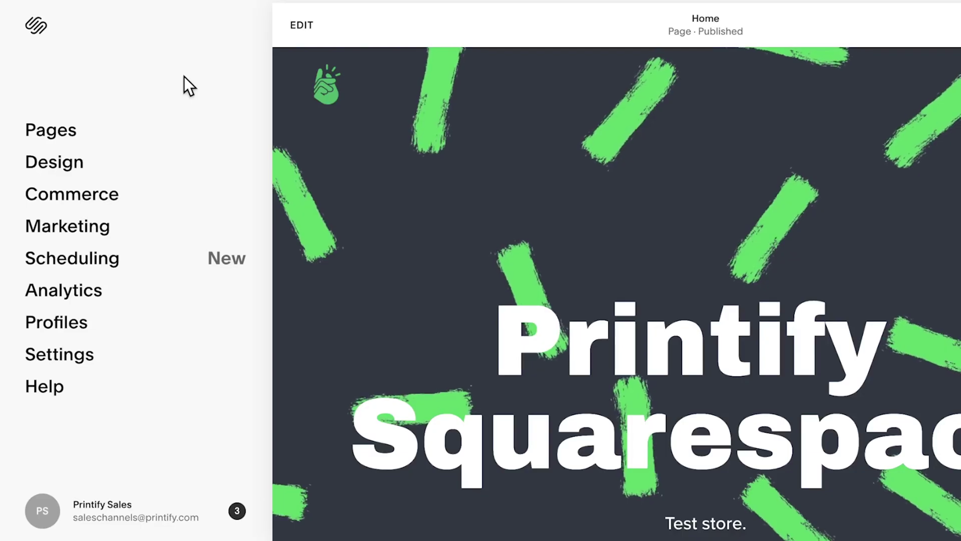
Add a flat-rate shipping option named 'Flat Rate' with a $4.00 fee per item
{"action": "left_click", "coordinate": [95, 202]}
{"action": "scroll", "coordinate": [94, 204], "scroll_direction": "down", "scroll_amount": 5}
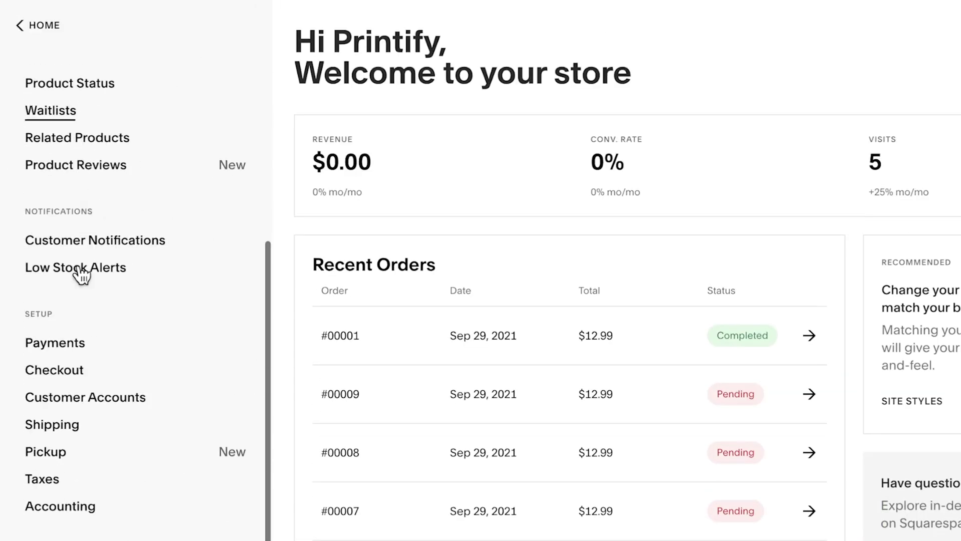
{"action": "left_click", "coordinate": [69, 425]}
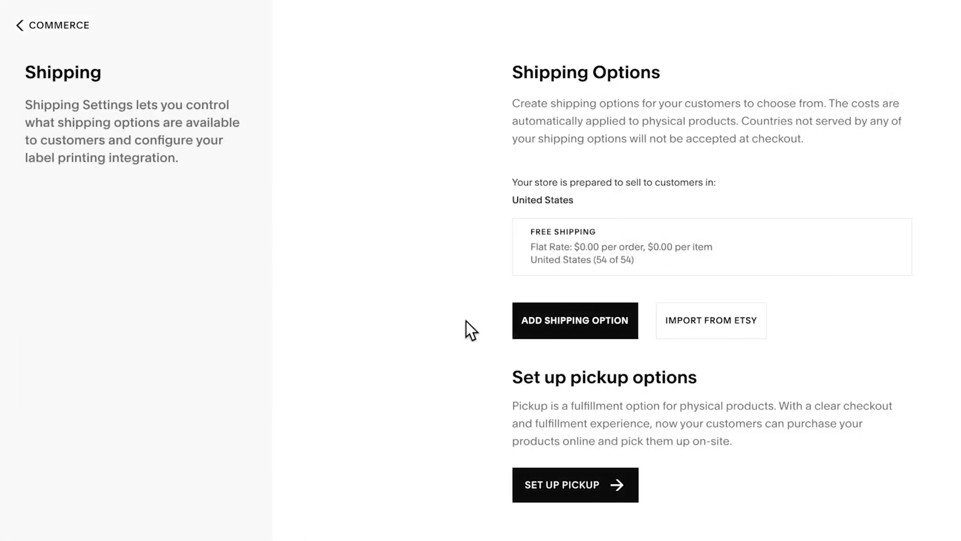
{"action": "left_click", "coordinate": [543, 324]}
{"action": "left_click", "coordinate": [451, 190]}
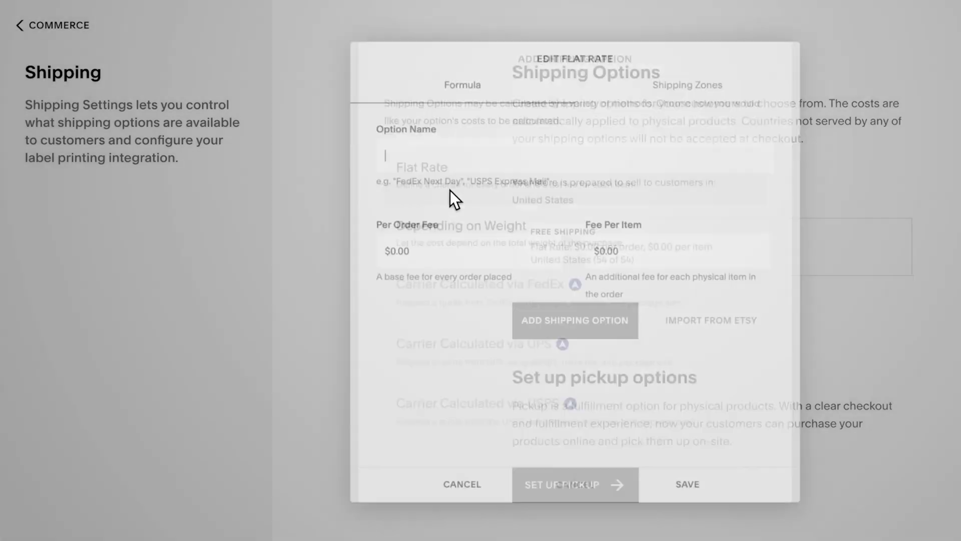
{"action": "type", "text": "F"}
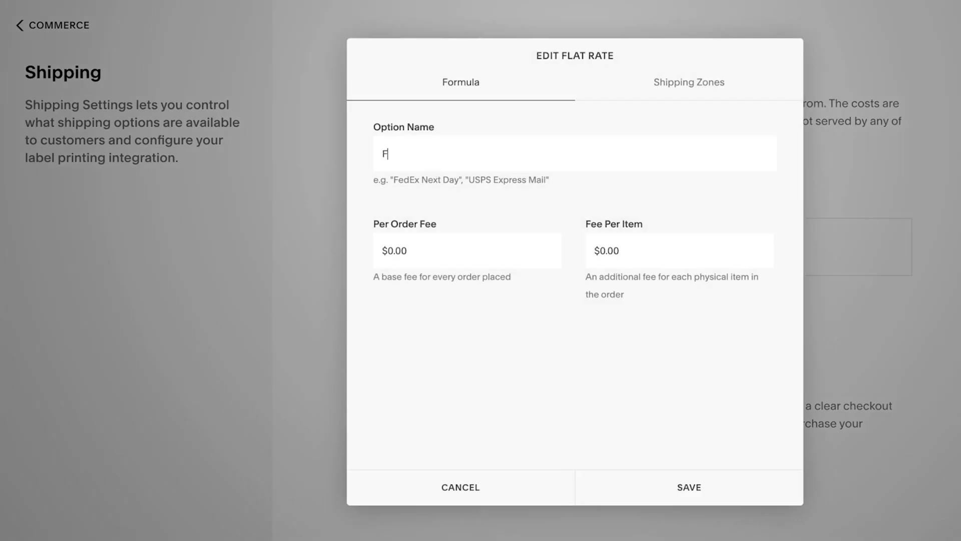
{"action": "type", "text": "lat Rate"}
{"action": "left_click", "coordinate": [606, 249]}
{"action": "type", "text": "4"}
{"action": "left_click", "coordinate": [568, 289]}
Set Flat Rate to ship to the United States and save it
{"action": "left_click", "coordinate": [697, 82]}
{"action": "left_click", "coordinate": [511, 162]}
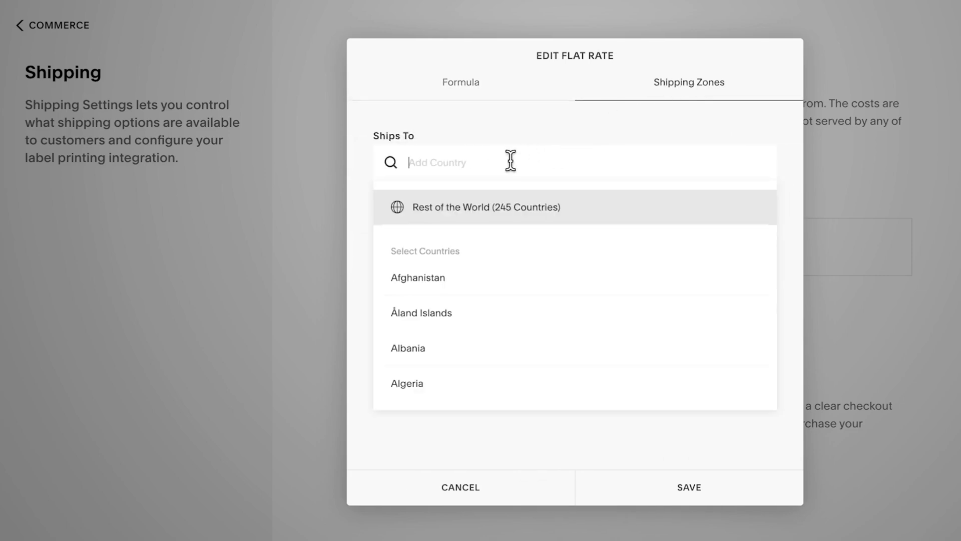
{"action": "type", "text": "united"}
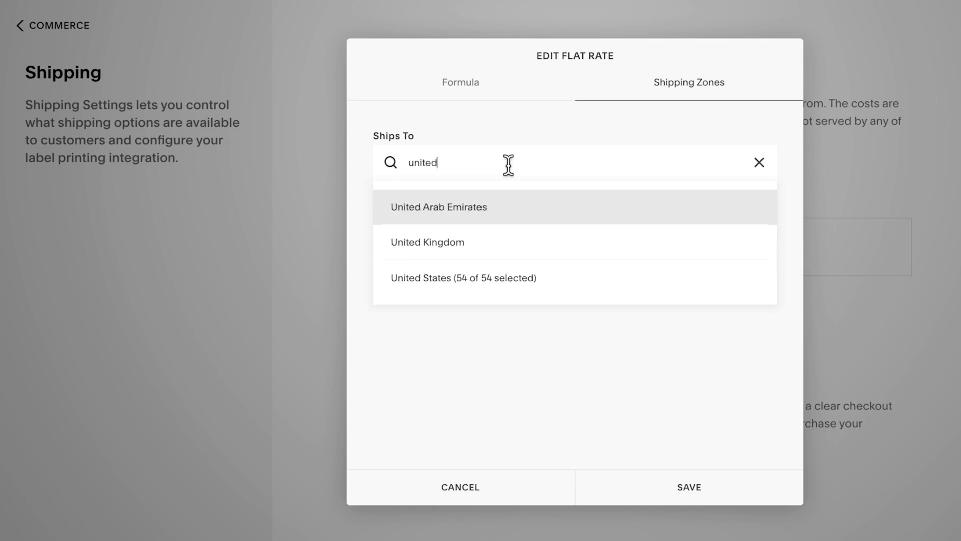
{"action": "left_click", "coordinate": [488, 279]}
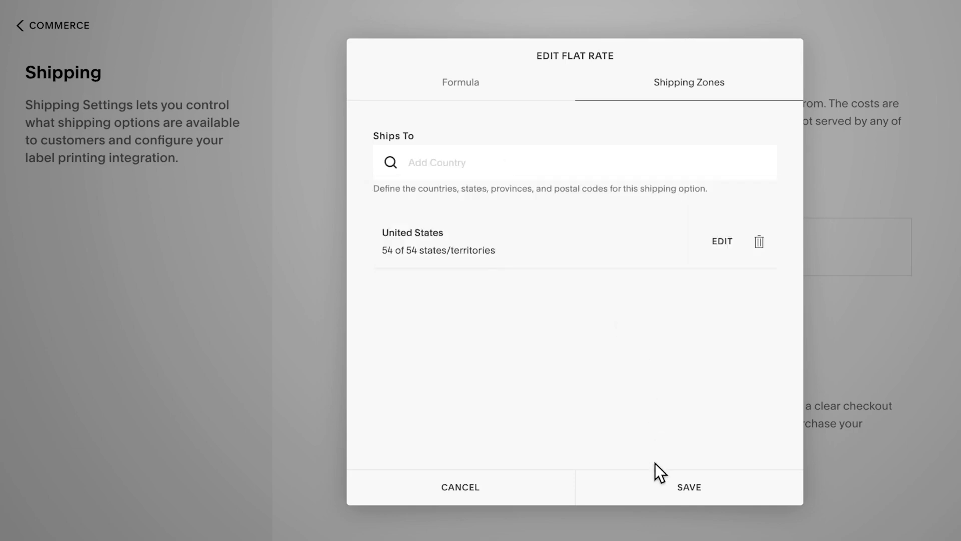
{"action": "left_click", "coordinate": [659, 486]}
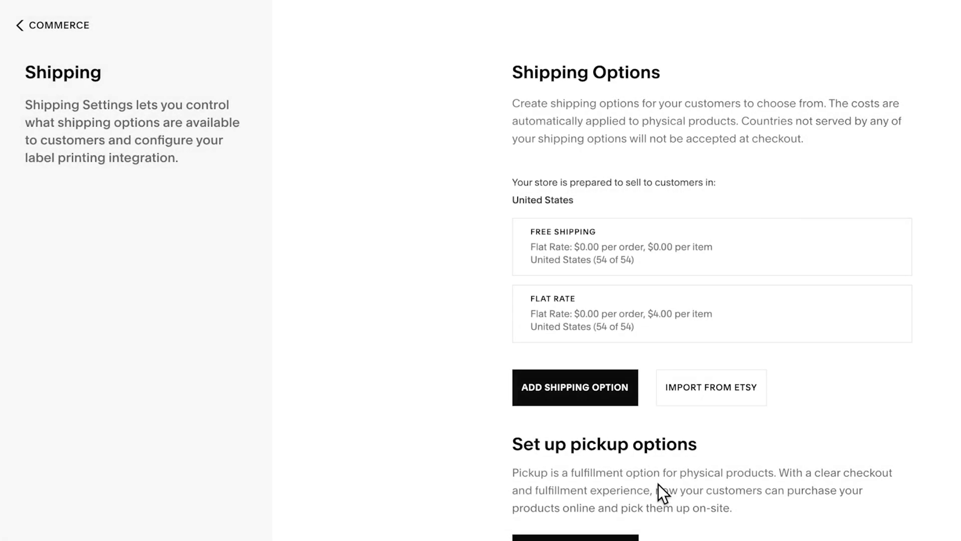
Return to Commerce > Shipping and bring up the new shipping option method chooser
{"action": "left_click", "coordinate": [575, 396]}
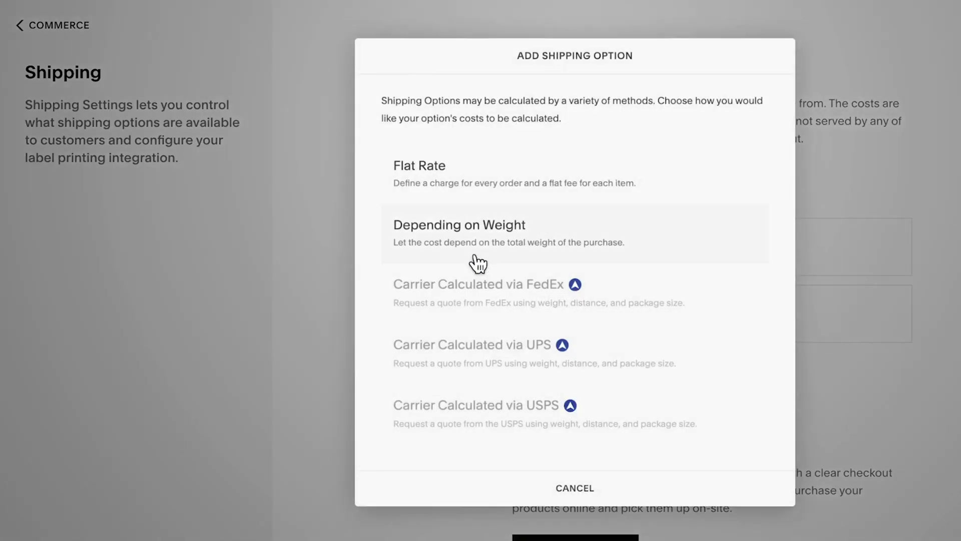
{"action": "left_click", "coordinate": [472, 193]}
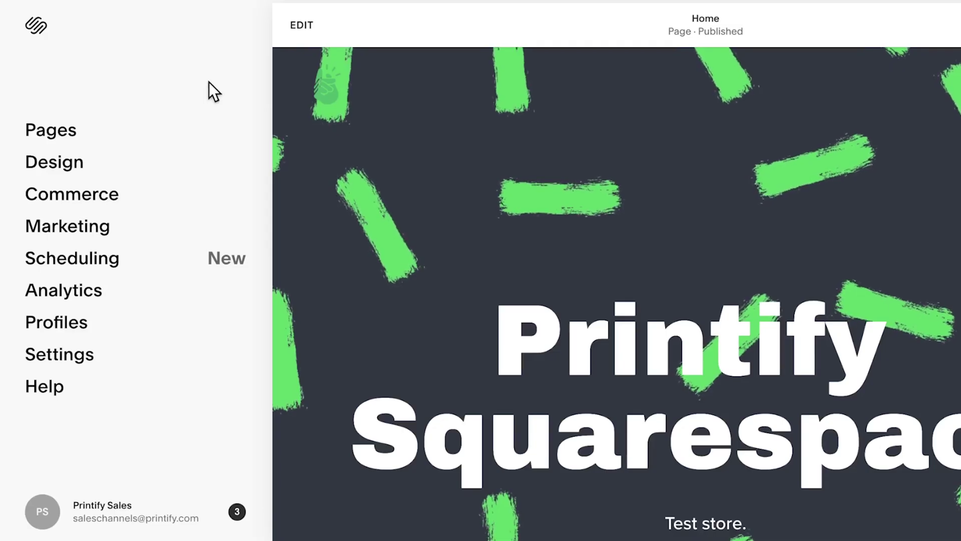
{"action": "left_click", "coordinate": [90, 198]}
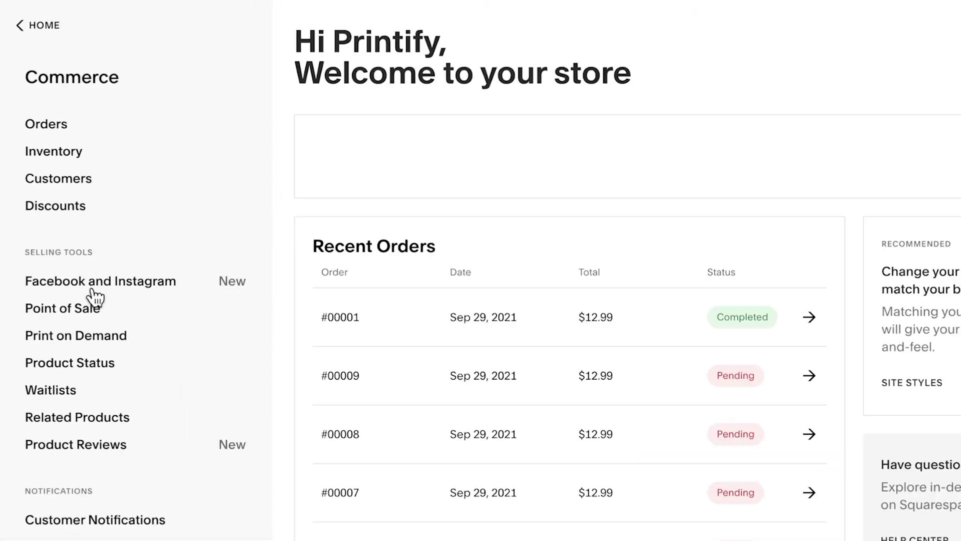
{"action": "scroll", "coordinate": [60, 381], "scroll_direction": "down", "scroll_amount": 4}
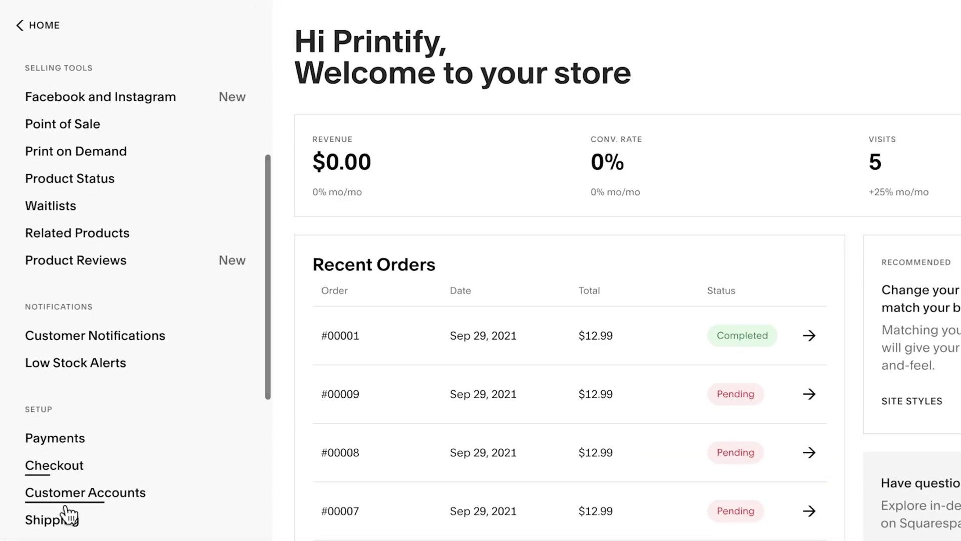
{"action": "left_click", "coordinate": [65, 523]}
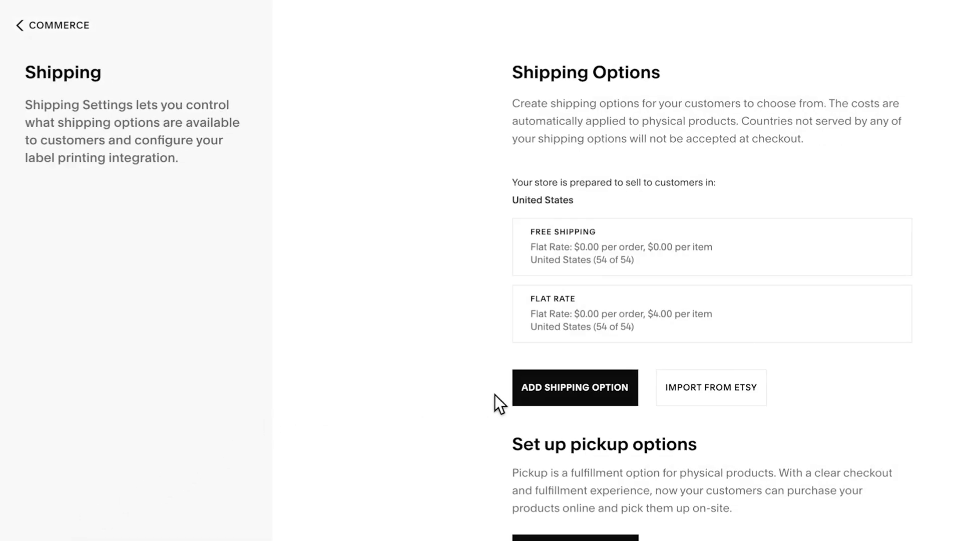
{"action": "left_click", "coordinate": [524, 397]}
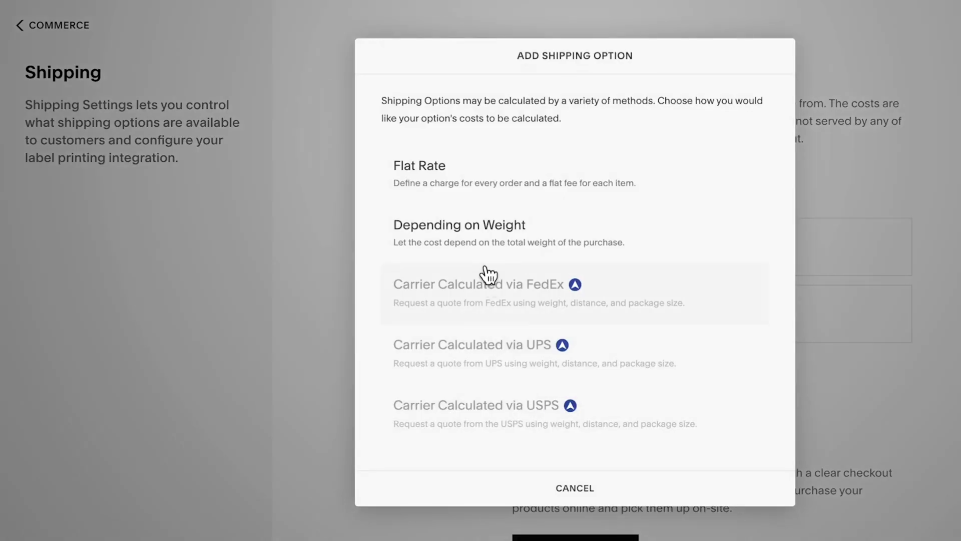
Create a weight-based option named 'Standard Shipping' with a $4.00 first weight range
{"action": "left_click", "coordinate": [484, 237]}
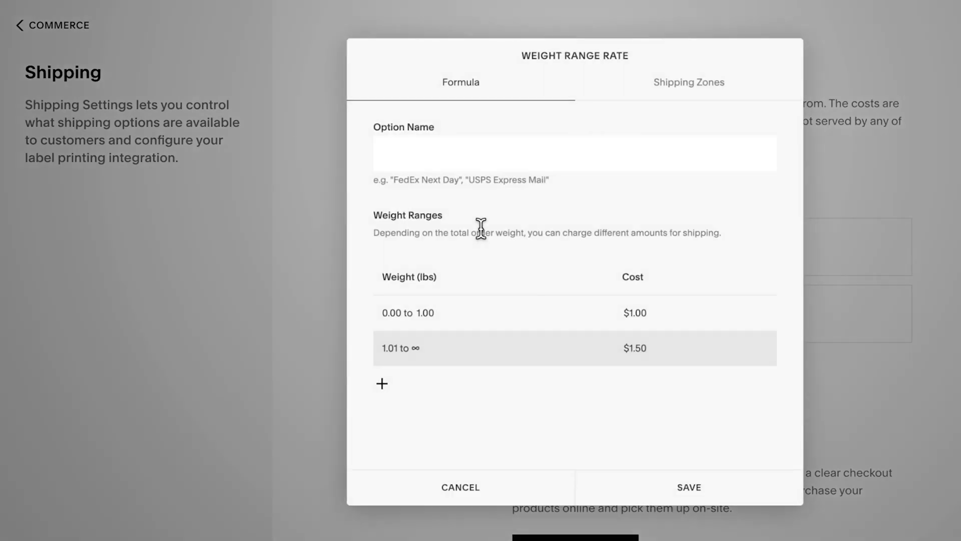
{"action": "left_click", "coordinate": [473, 157]}
{"action": "type", "text": "Standard Shipping"}
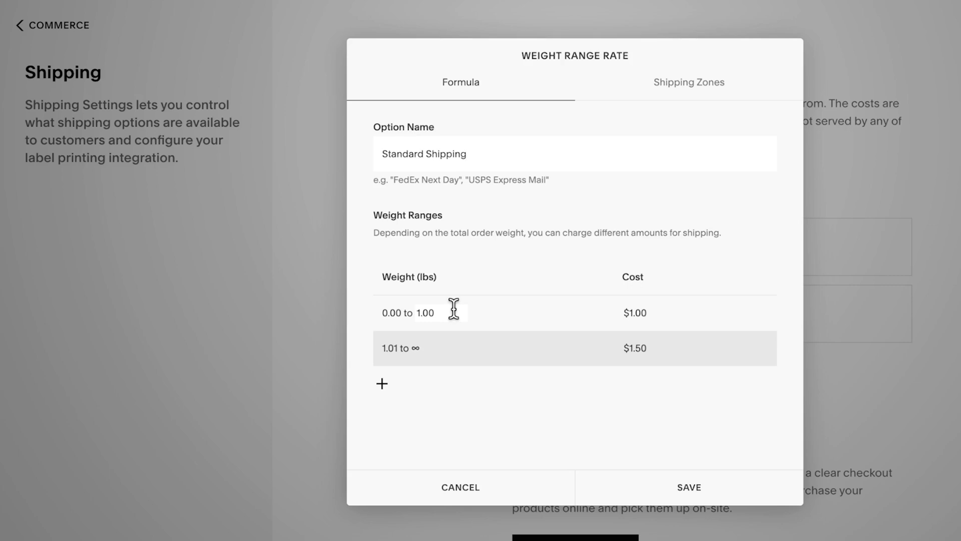
{"action": "left_click", "coordinate": [642, 313]}
{"action": "type", "text": "4"}
Add weight ranges and set their costs to $6, $8 and $10
{"action": "left_click", "coordinate": [382, 384]}
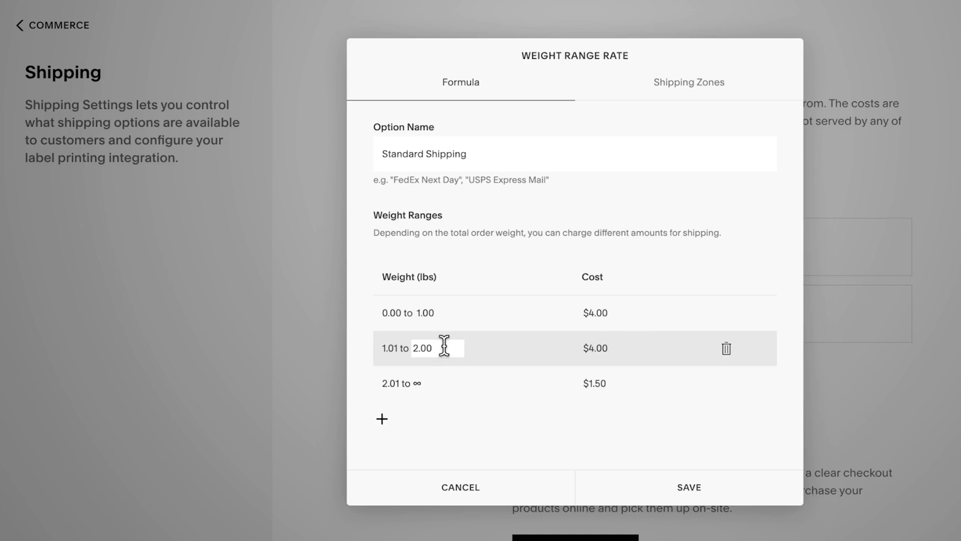
{"action": "left_click_drag", "start_coordinate": [590, 344], "coordinate": [617, 346]}
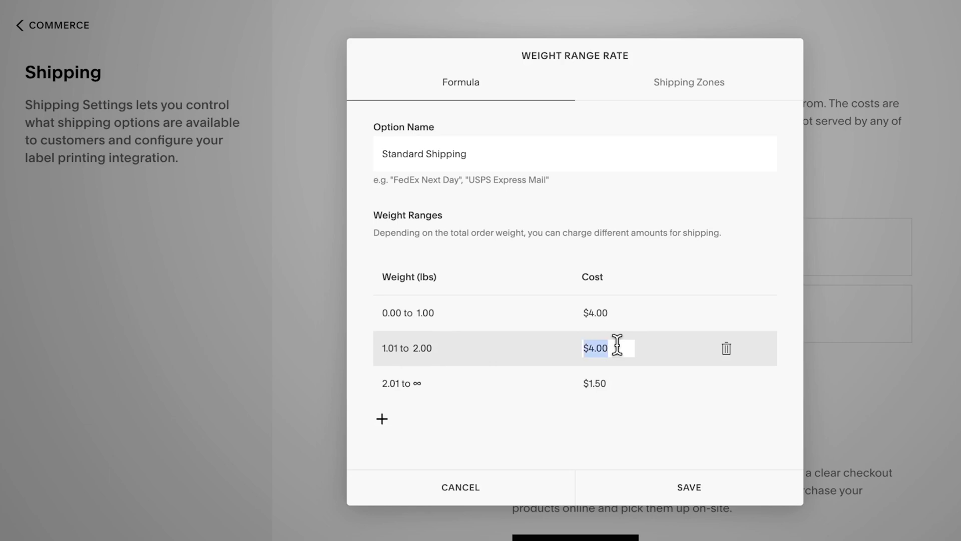
{"action": "type", "text": "6"}
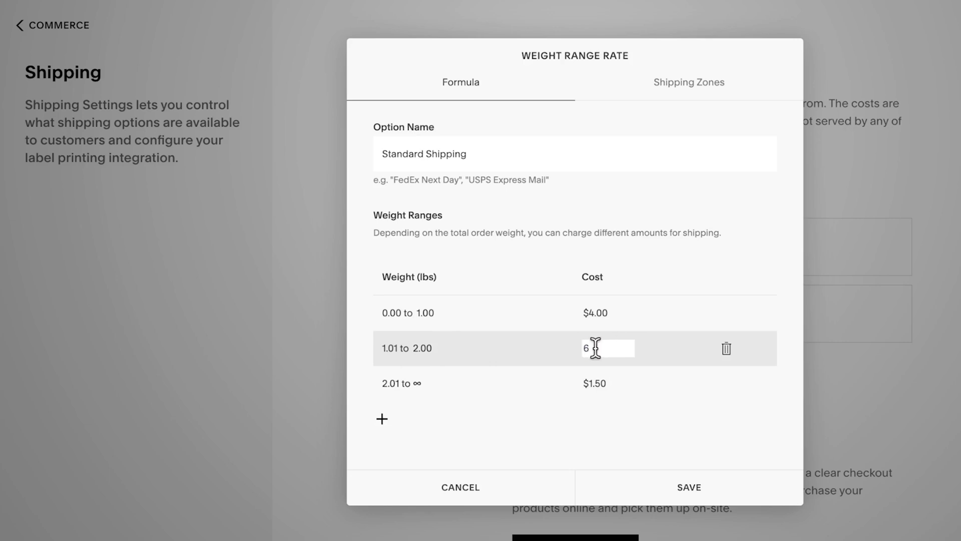
{"action": "left_click", "coordinate": [383, 421]}
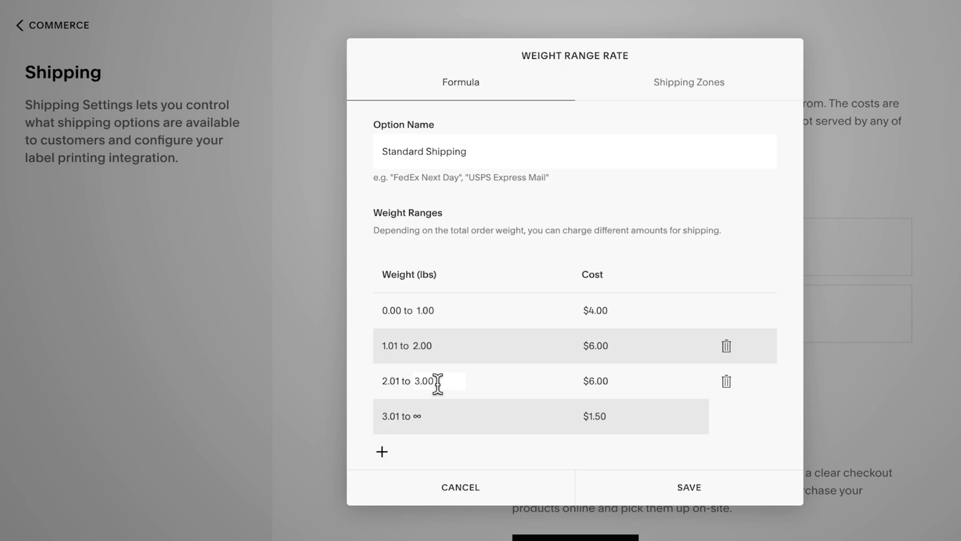
{"action": "double_click", "coordinate": [587, 382]}
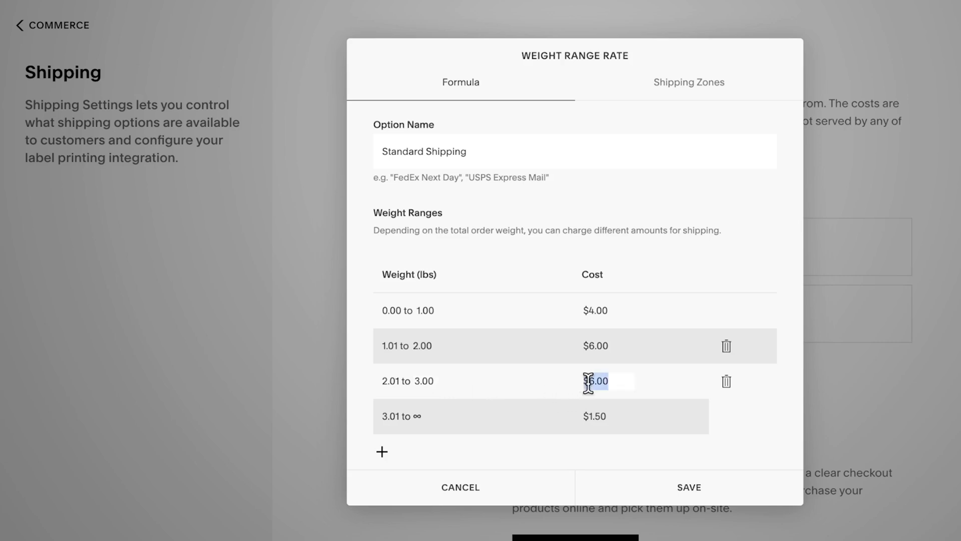
{"action": "type", "text": "8"}
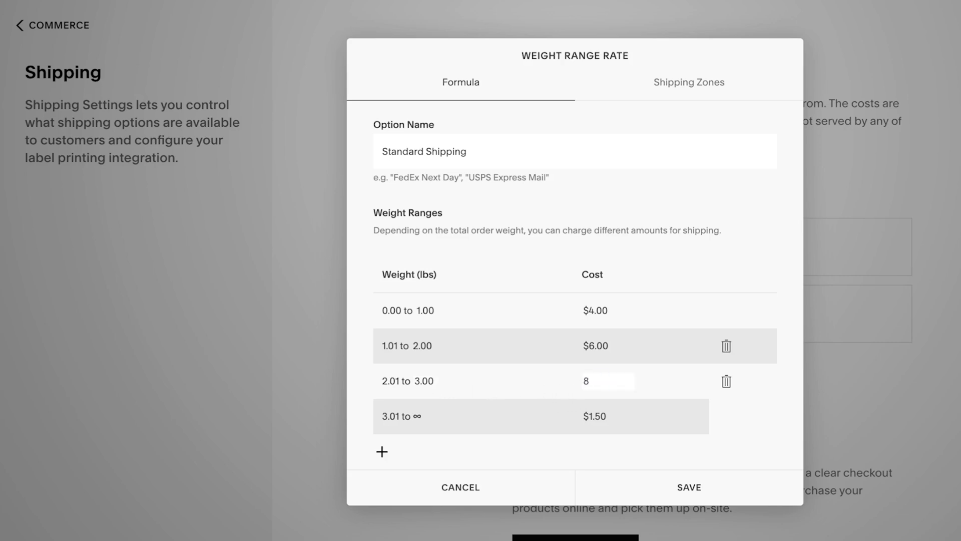
{"action": "double_click", "coordinate": [591, 420]}
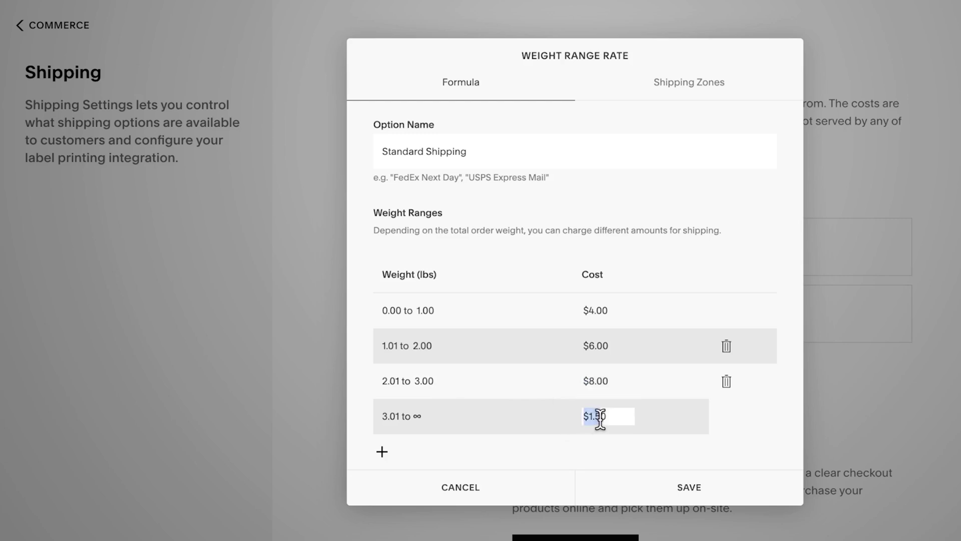
{"action": "left_click", "coordinate": [606, 417]}
{"action": "left_click_drag", "start_coordinate": [607, 417], "coordinate": [567, 420]}
{"action": "type", "text": "10"}
Add the United States as Standard Shipping's shipping zone
{"action": "left_click", "coordinate": [687, 86]}
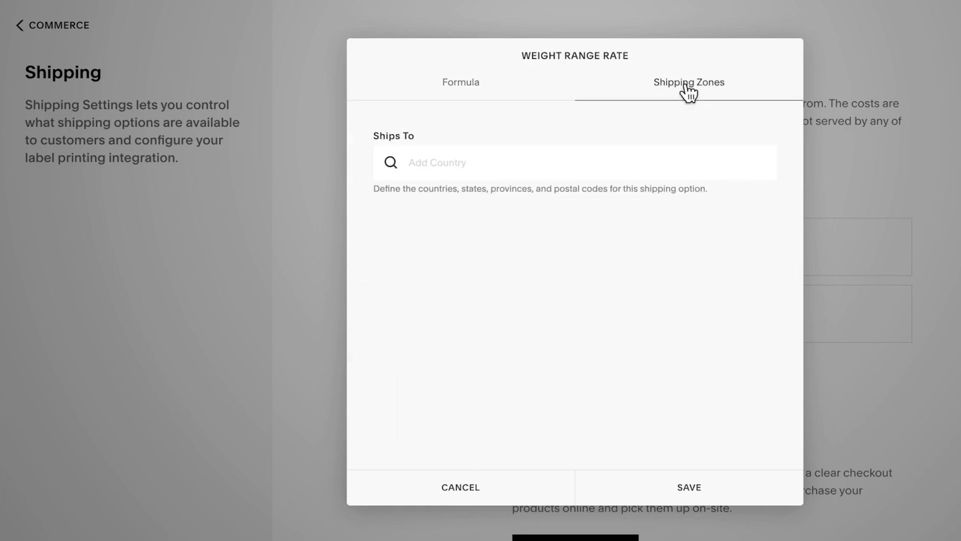
{"action": "left_click", "coordinate": [553, 161]}
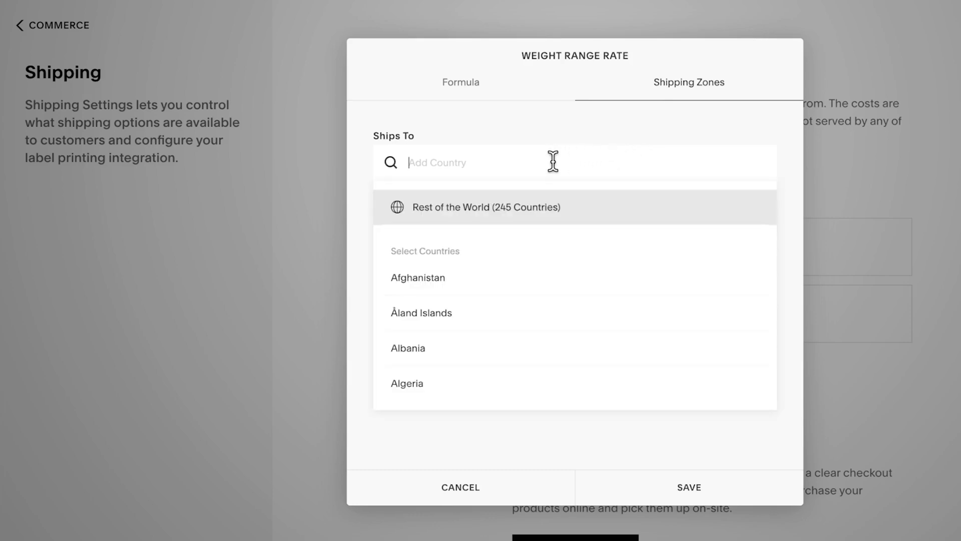
{"action": "type", "text": "united"}
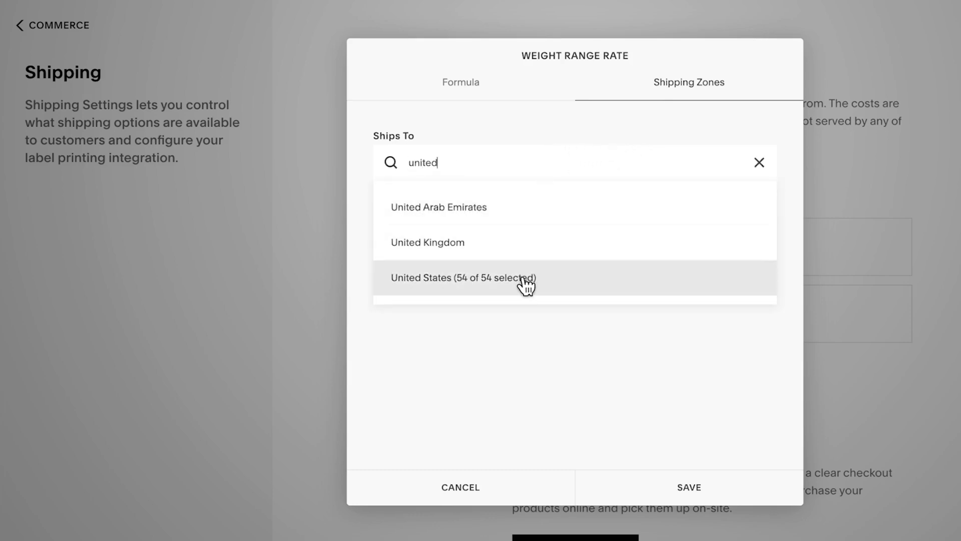
{"action": "left_click", "coordinate": [523, 278]}
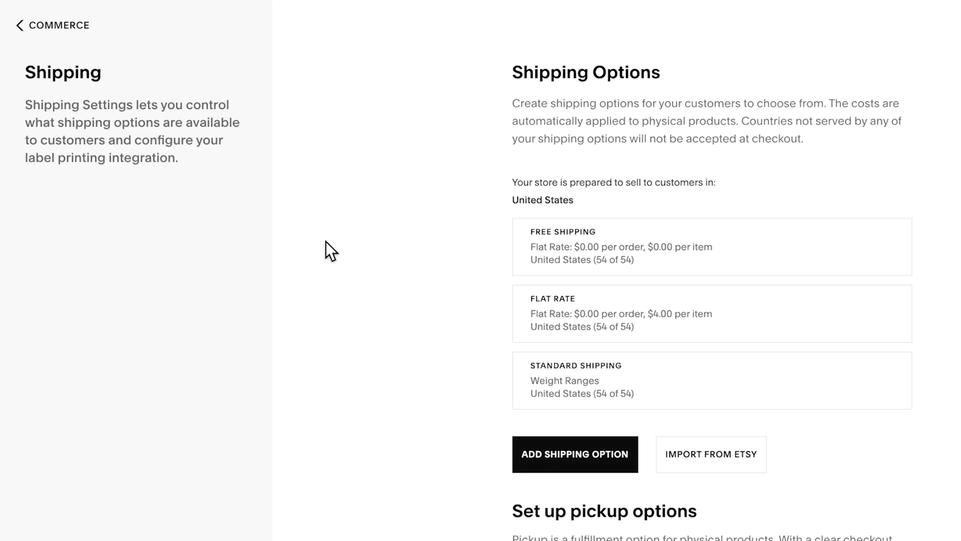
Open the Unisex Ultra Cotton Tee from Pages > Store > All and scroll to its variants
{"action": "left_click", "coordinate": [59, 30]}
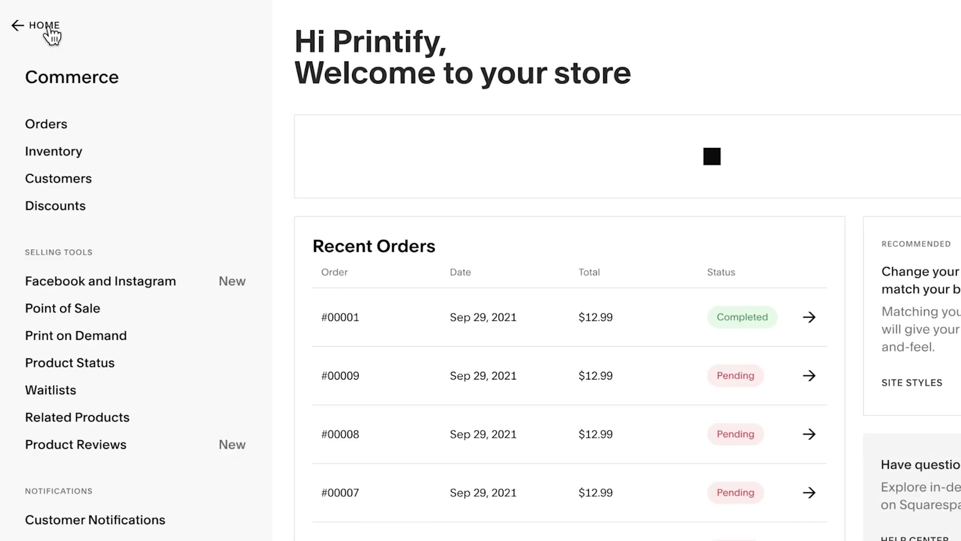
{"action": "left_click", "coordinate": [44, 27]}
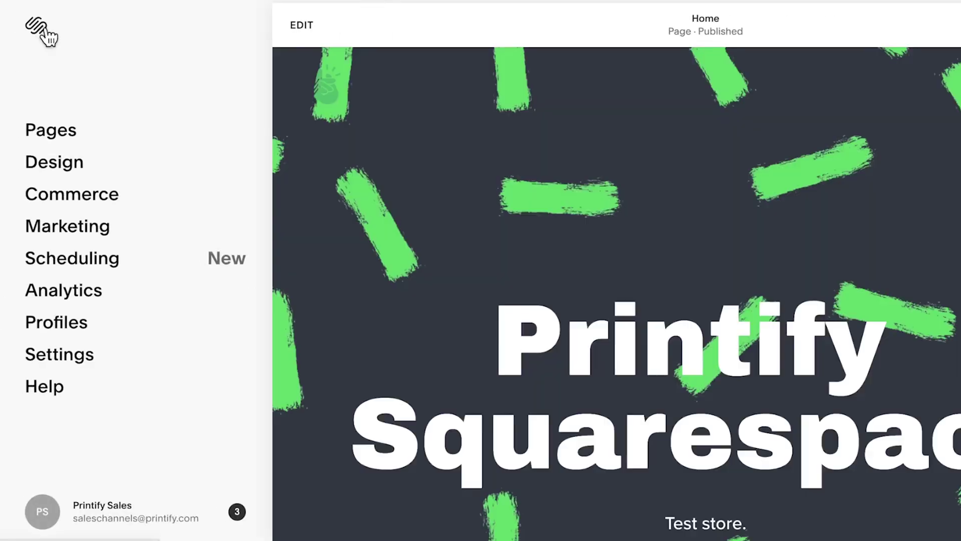
{"action": "left_click", "coordinate": [60, 137]}
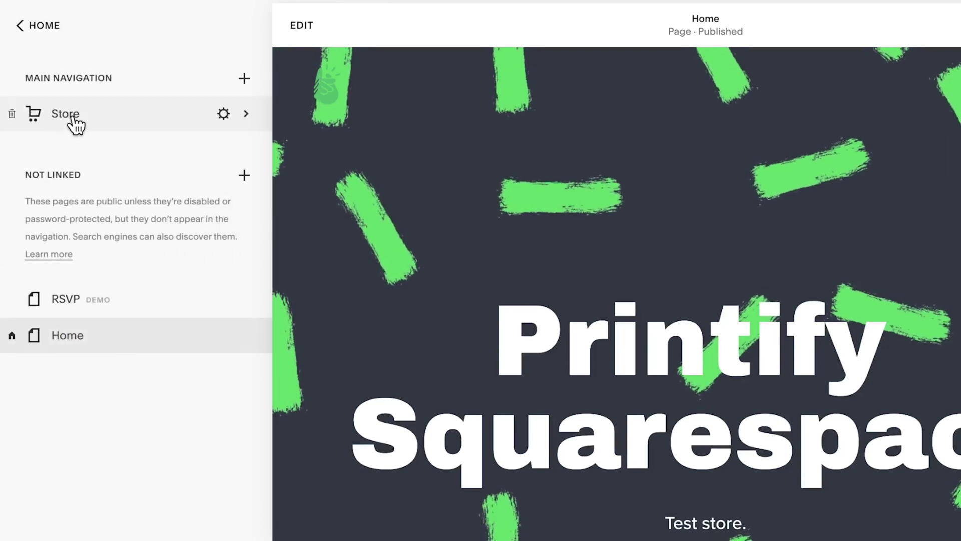
{"action": "left_click", "coordinate": [71, 124]}
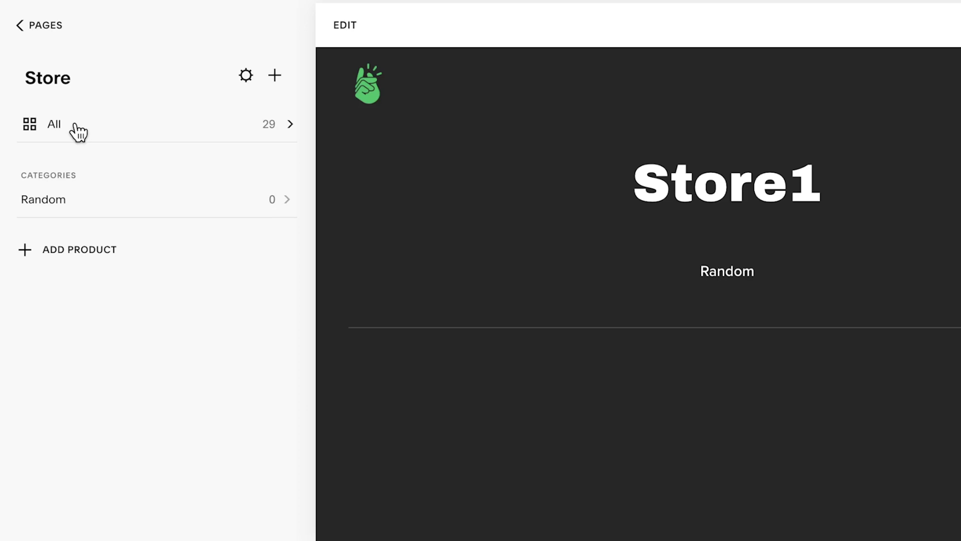
{"action": "left_click", "coordinate": [74, 124]}
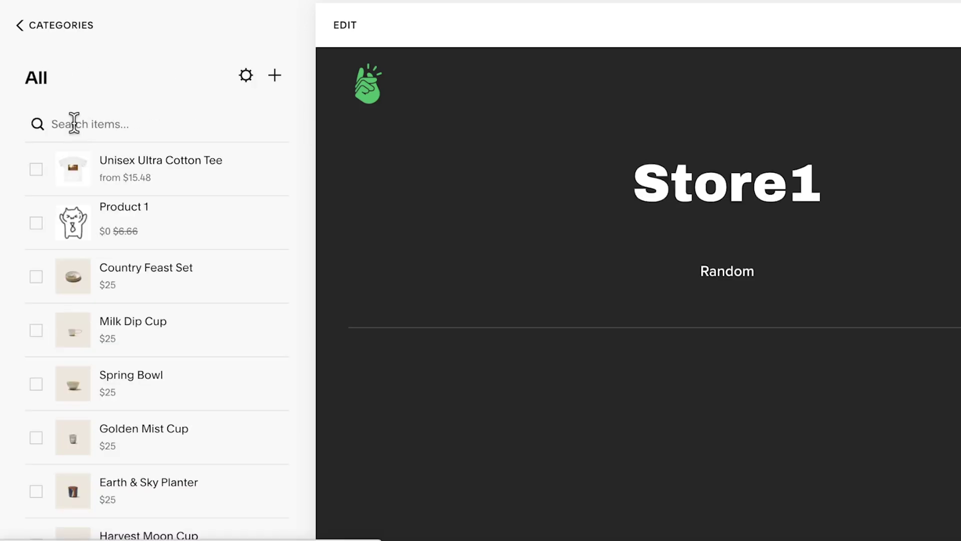
{"action": "left_click", "coordinate": [116, 172]}
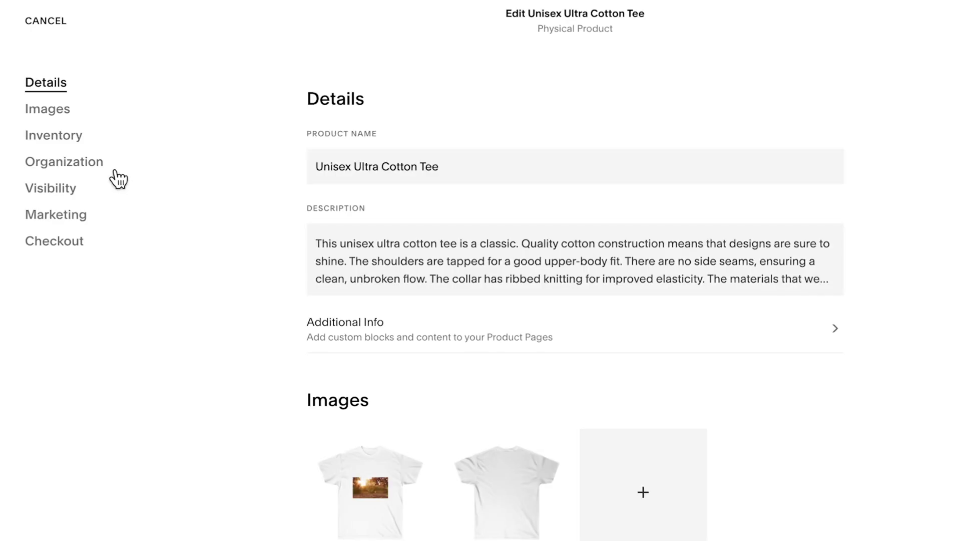
{"action": "scroll", "coordinate": [353, 356], "scroll_direction": "down", "scroll_amount": 5}
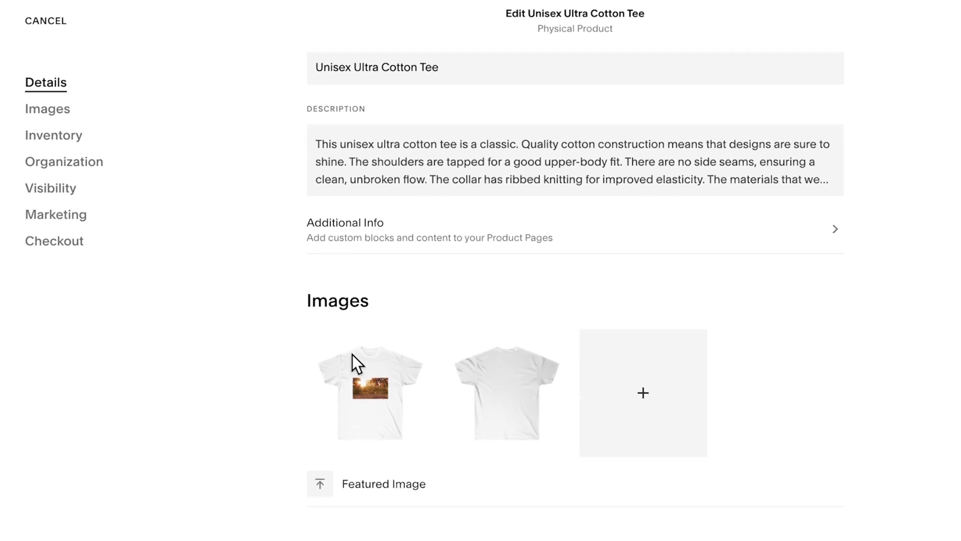
{"action": "scroll", "coordinate": [354, 357], "scroll_direction": "down", "scroll_amount": 5}
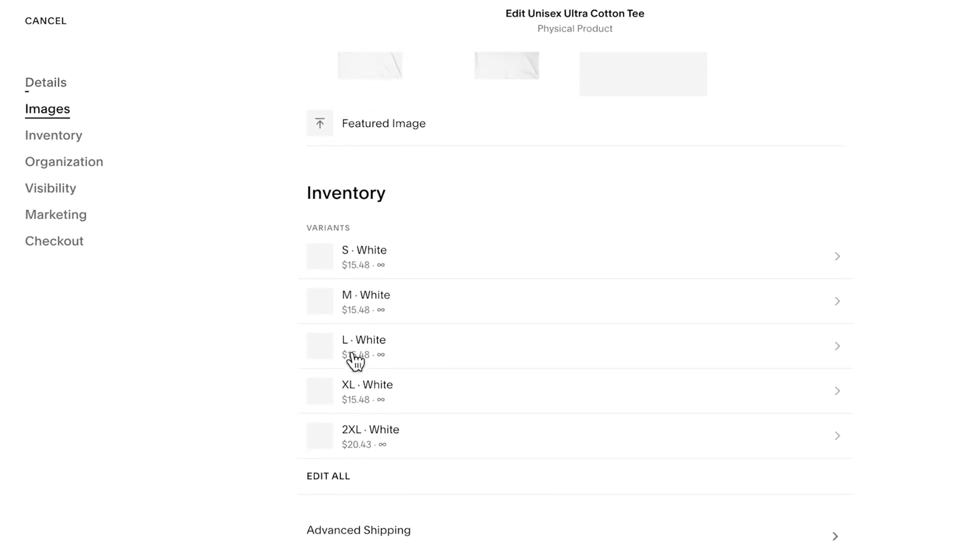
In Advanced Shipping, set the S and M White variants' weight to 1 lb
{"action": "left_click", "coordinate": [367, 524]}
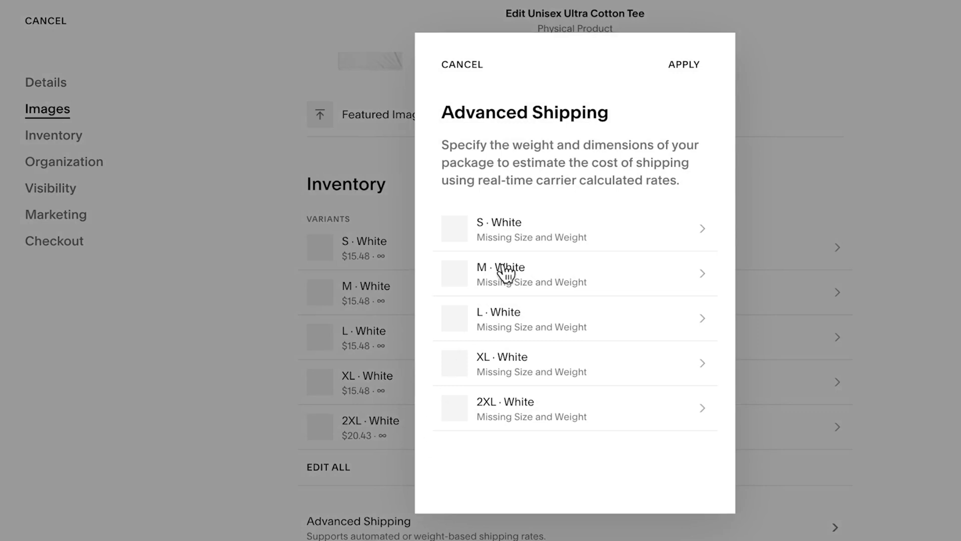
{"action": "left_click", "coordinate": [539, 231]}
{"action": "left_click", "coordinate": [693, 342]}
{"action": "type", "text": "1"}
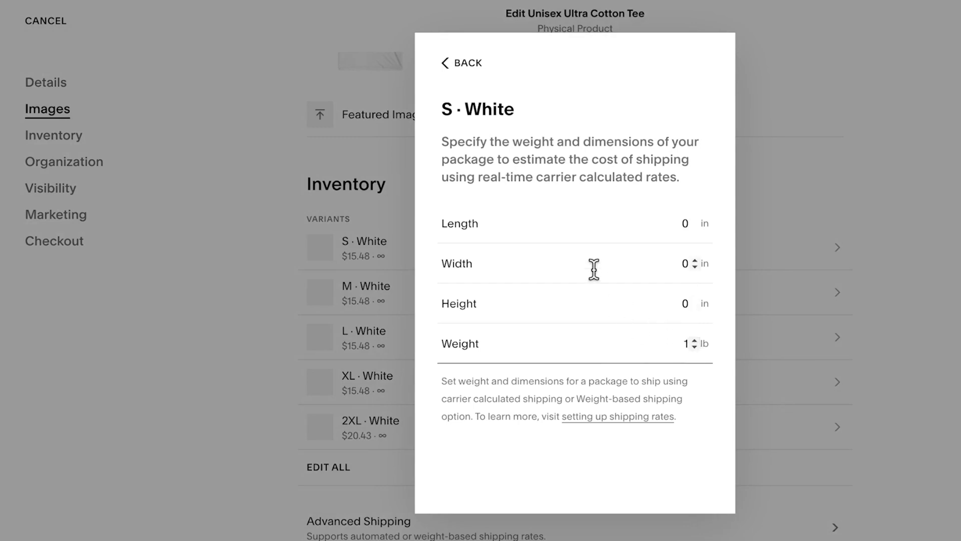
{"action": "left_click", "coordinate": [453, 71]}
{"action": "left_click", "coordinate": [543, 278]}
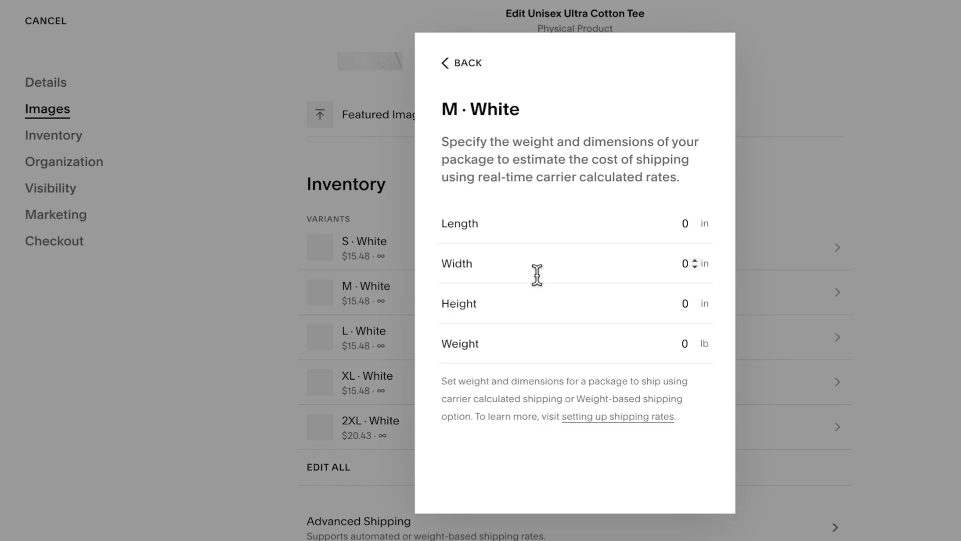
{"action": "left_click", "coordinate": [698, 340]}
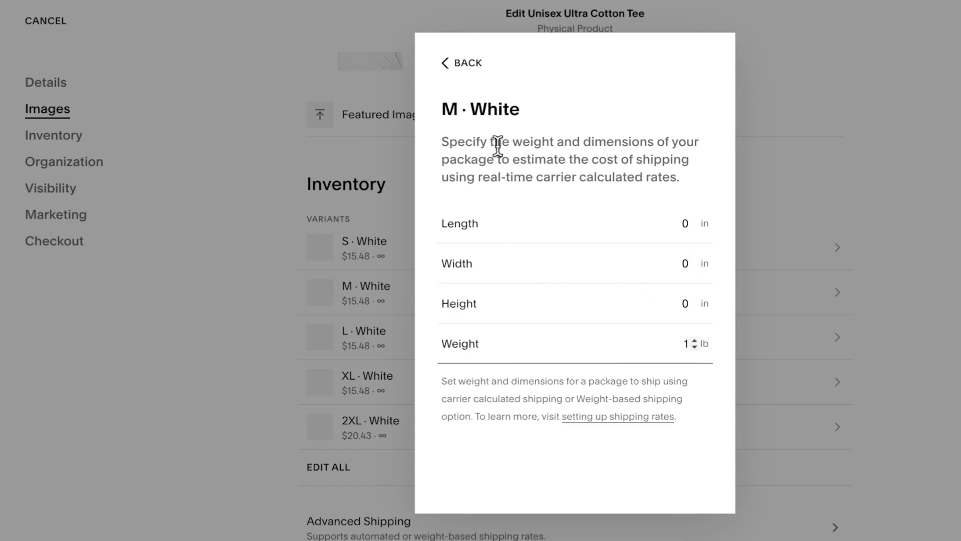
{"action": "left_click", "coordinate": [454, 63]}
Set the L, XL and 2XL White variants to 1 lb and apply the weights
{"action": "left_click", "coordinate": [520, 311]}
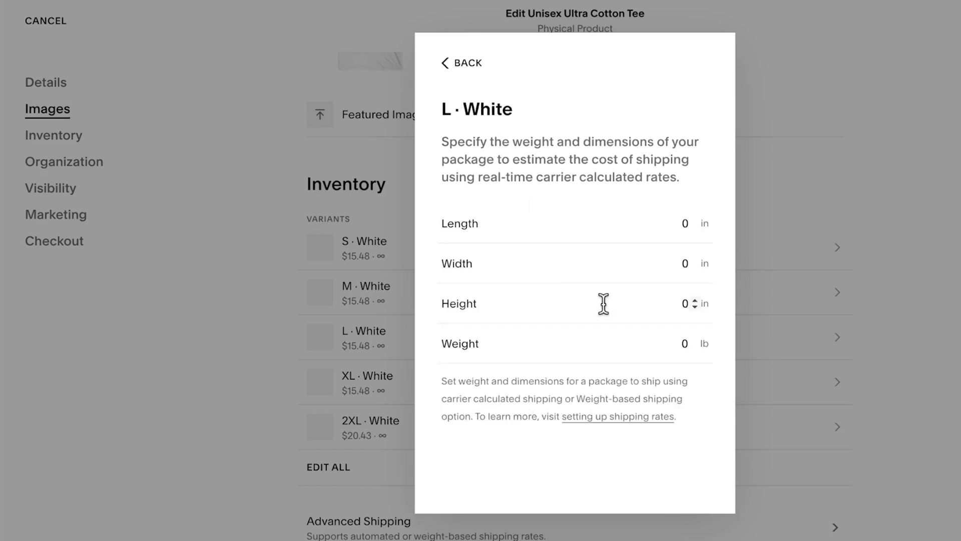
{"action": "left_click", "coordinate": [695, 340]}
{"action": "left_click", "coordinate": [456, 64]}
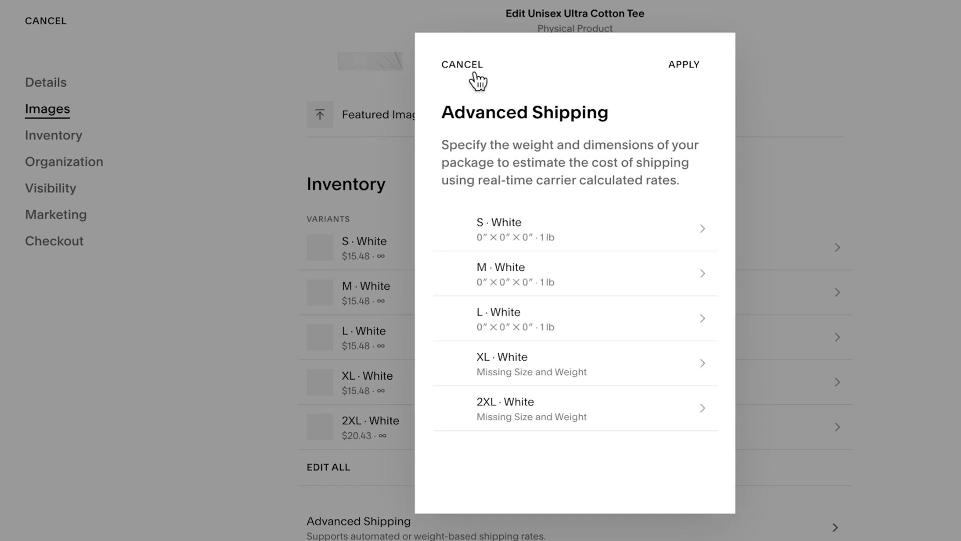
{"action": "left_click", "coordinate": [608, 358]}
{"action": "left_click", "coordinate": [695, 341]}
{"action": "left_click", "coordinate": [462, 65]}
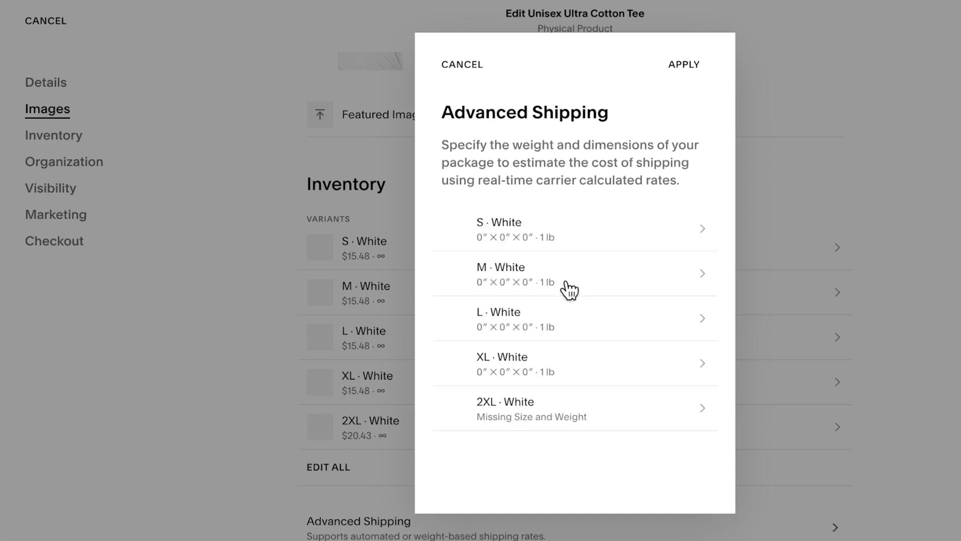
{"action": "left_click", "coordinate": [584, 402]}
{"action": "left_click", "coordinate": [695, 341]}
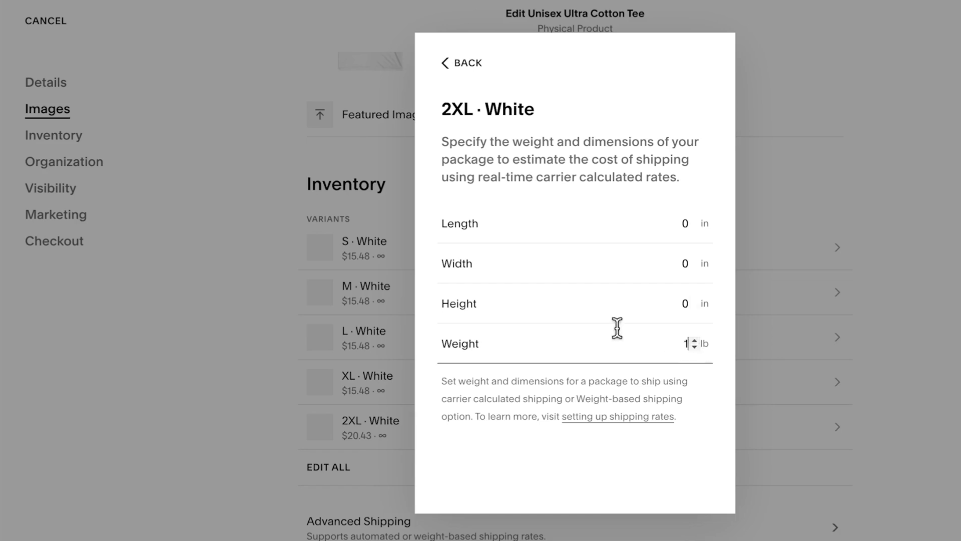
{"action": "left_click", "coordinate": [458, 65]}
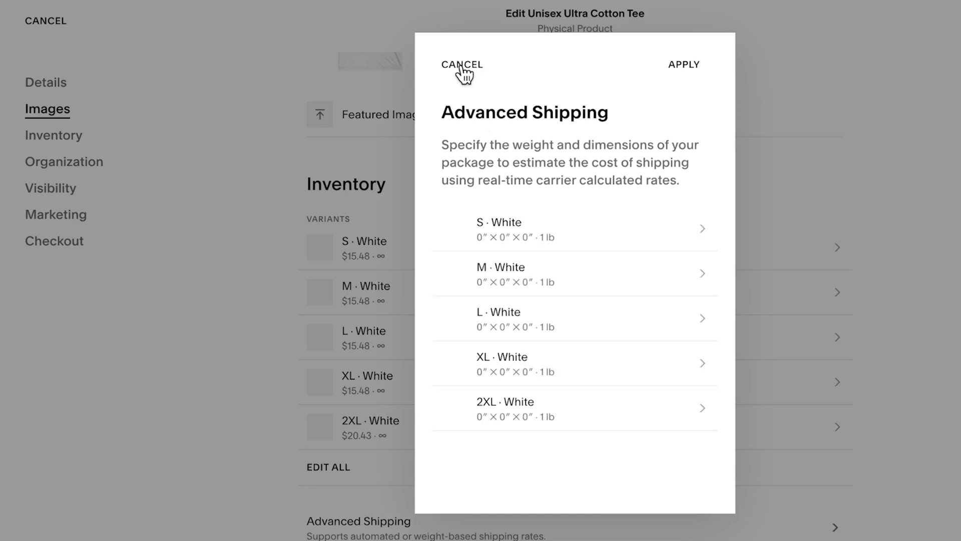
{"action": "left_click", "coordinate": [684, 66]}
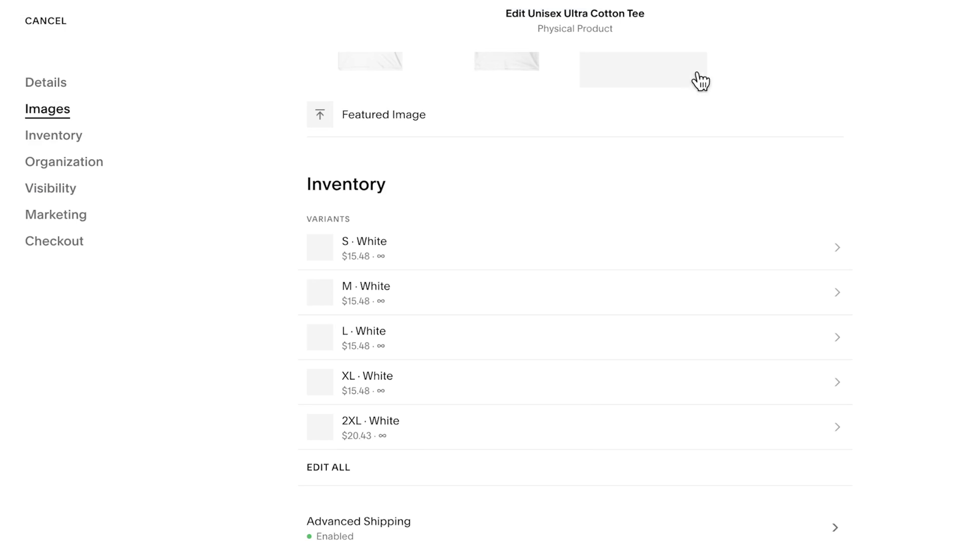